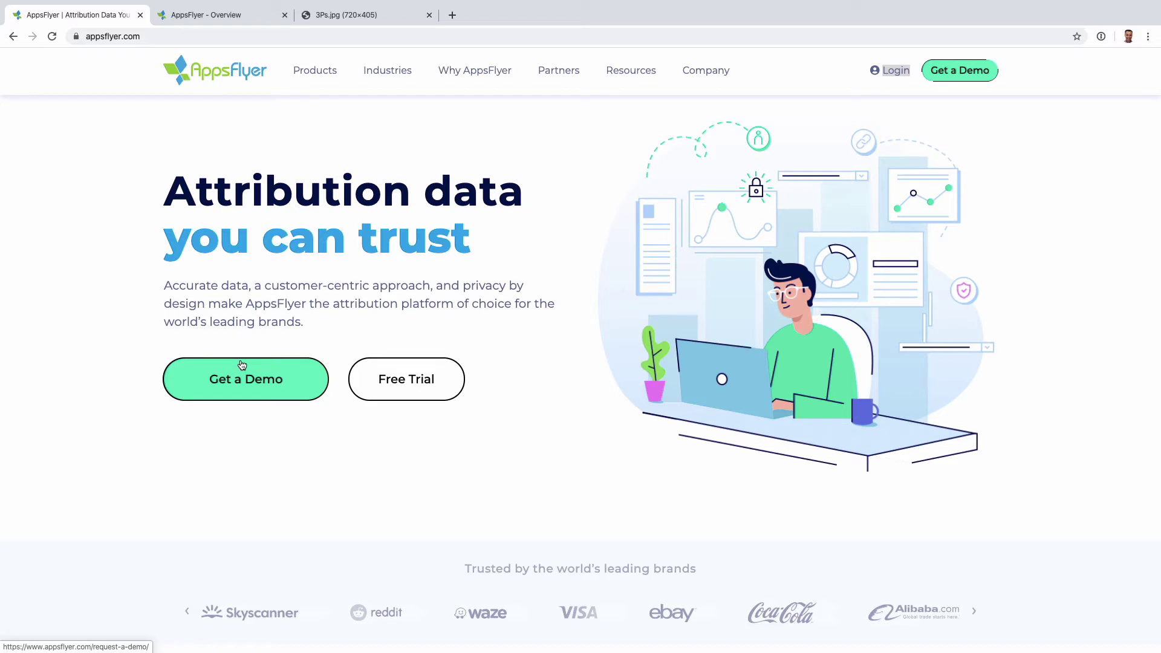
Step: Look through the AppsFlyer product categories and open the People-Based Attribution page
mouse_move(314, 70)
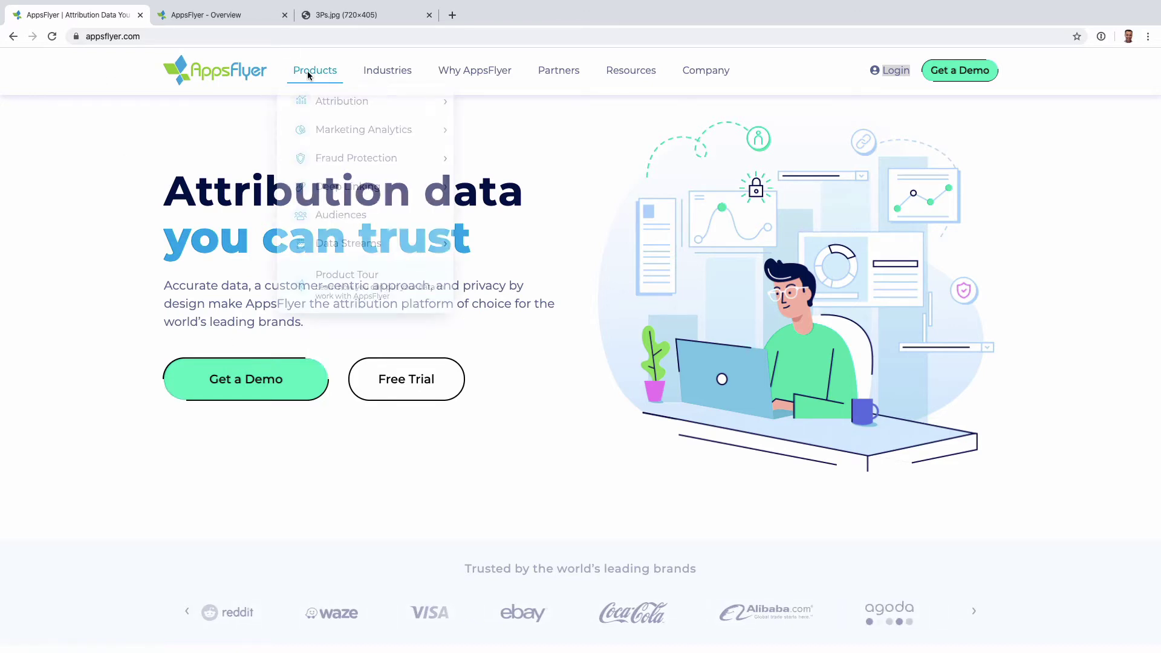
mouse_move(349, 146)
mouse_move(384, 161)
mouse_move(368, 194)
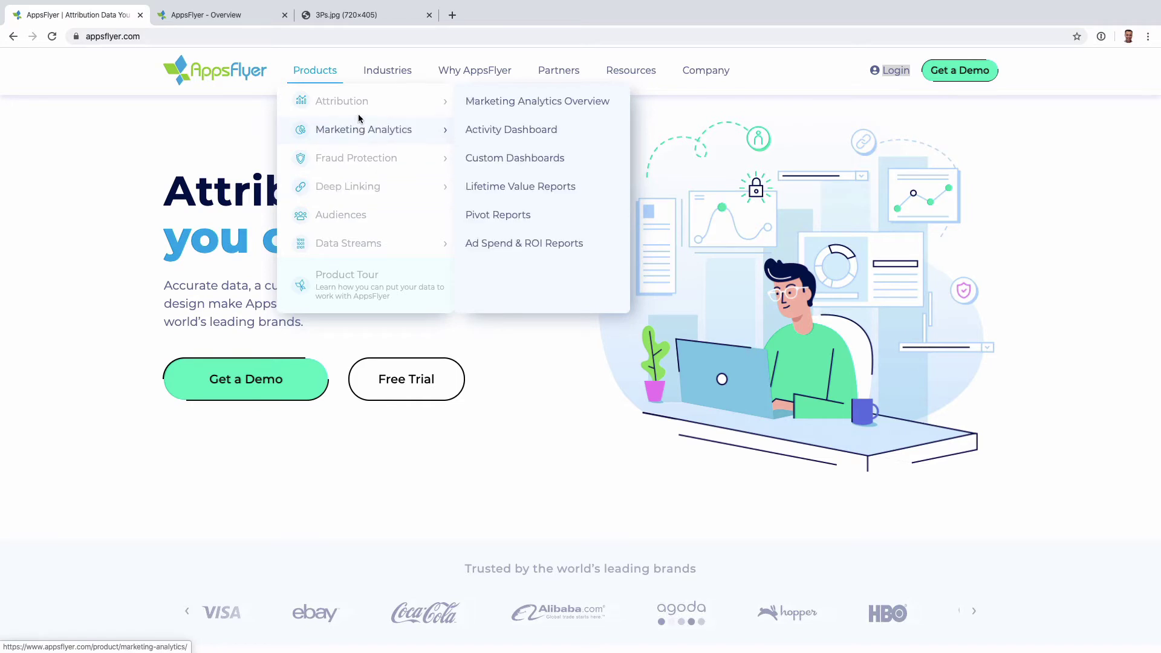
mouse_move(360, 107)
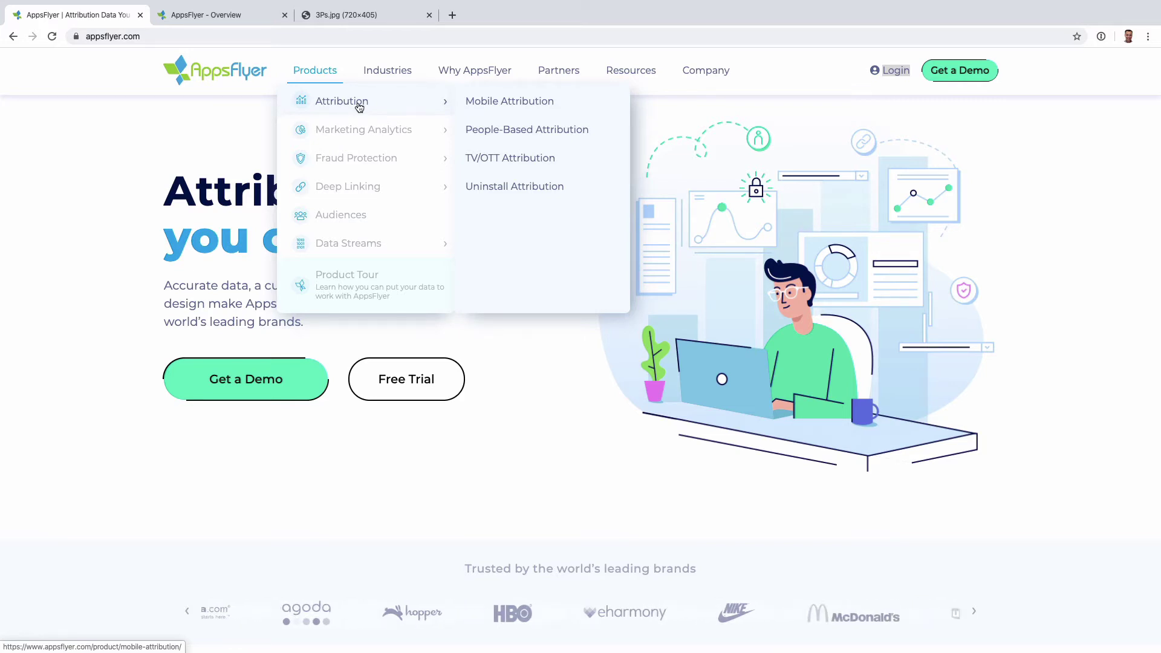
click(536, 129)
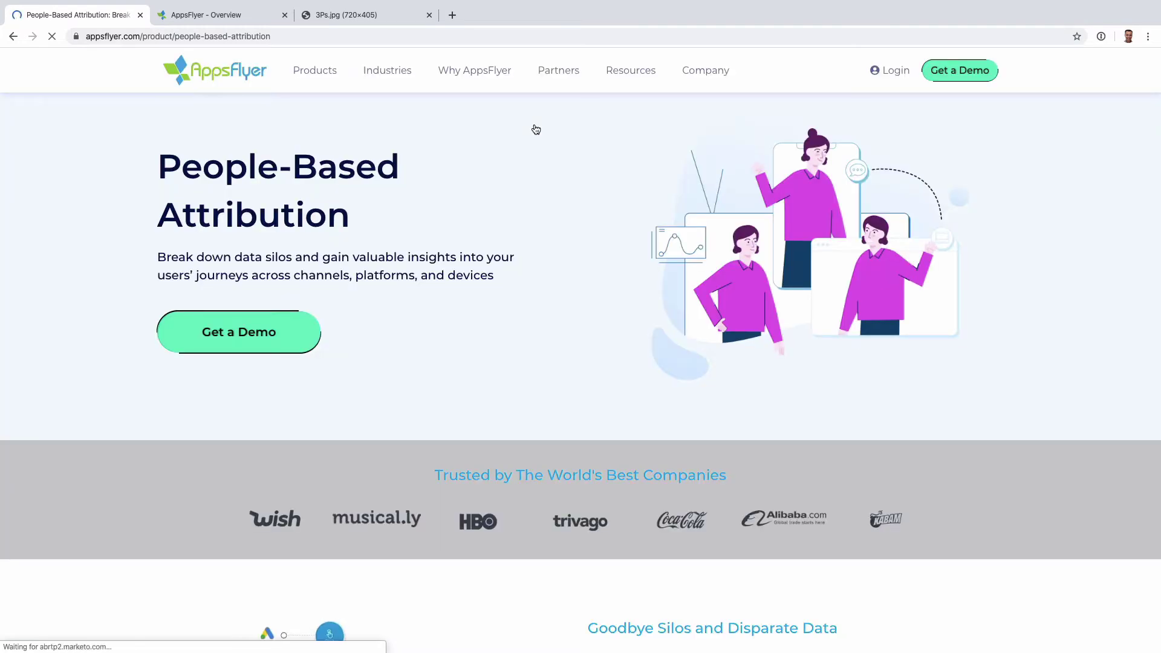
Step: Examine the People-Based Attribution page, including the device and channel diagram and the feature cards below it
scroll(535, 129, down, 5)
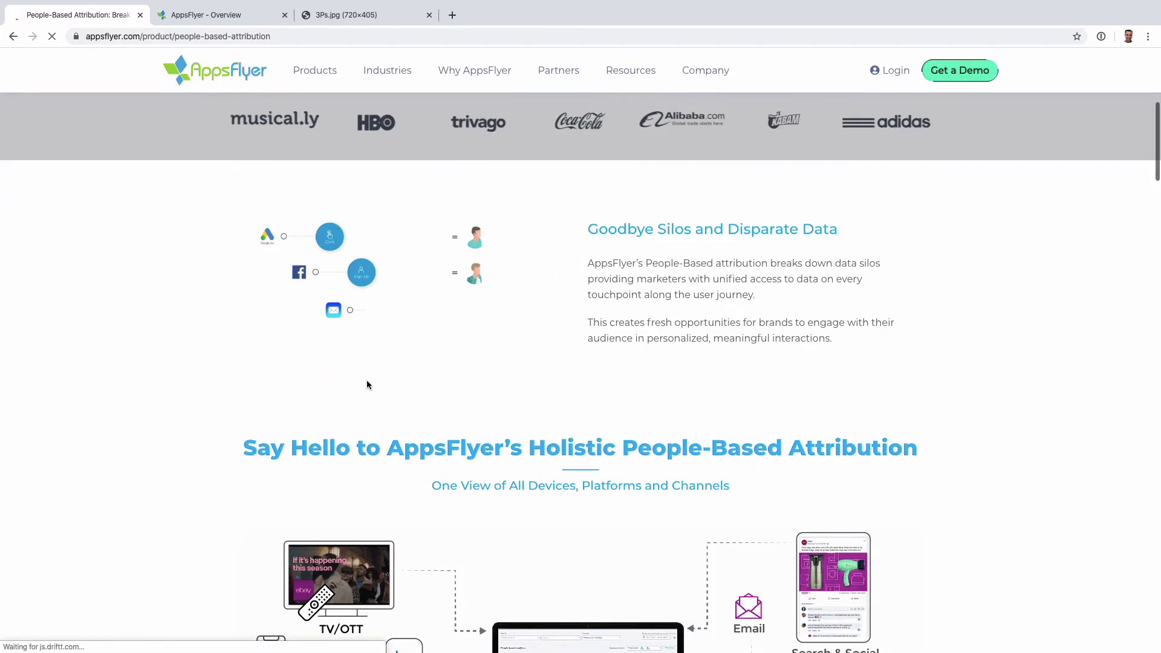
scroll(76, 379, down, 4)
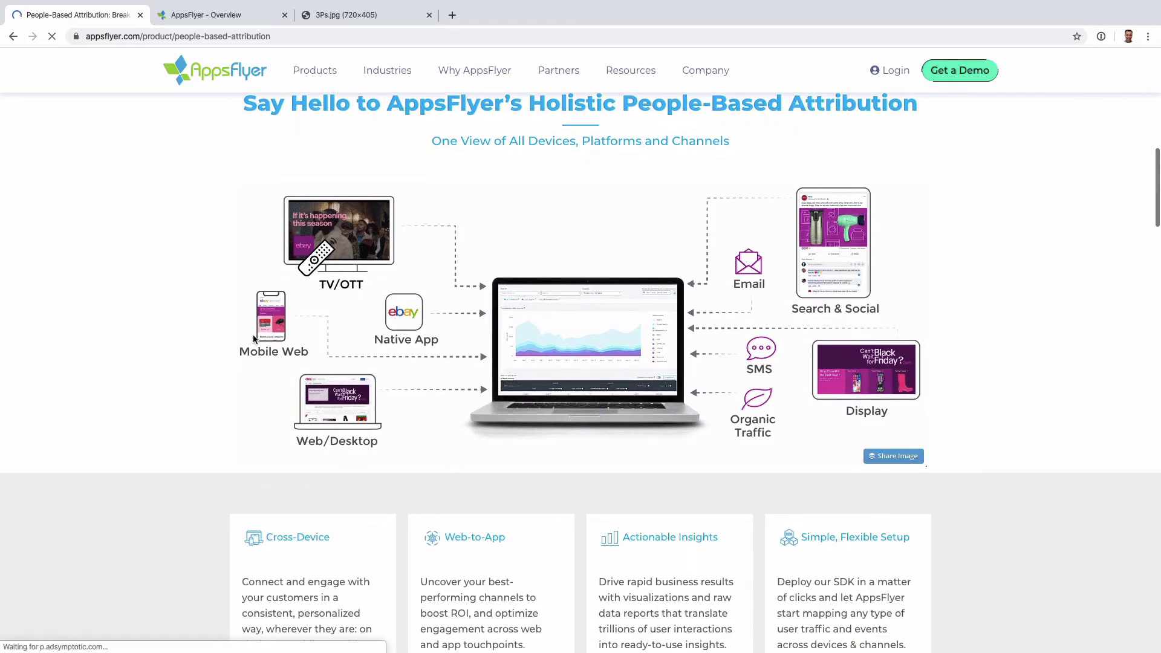
scroll(386, 419, down, 2)
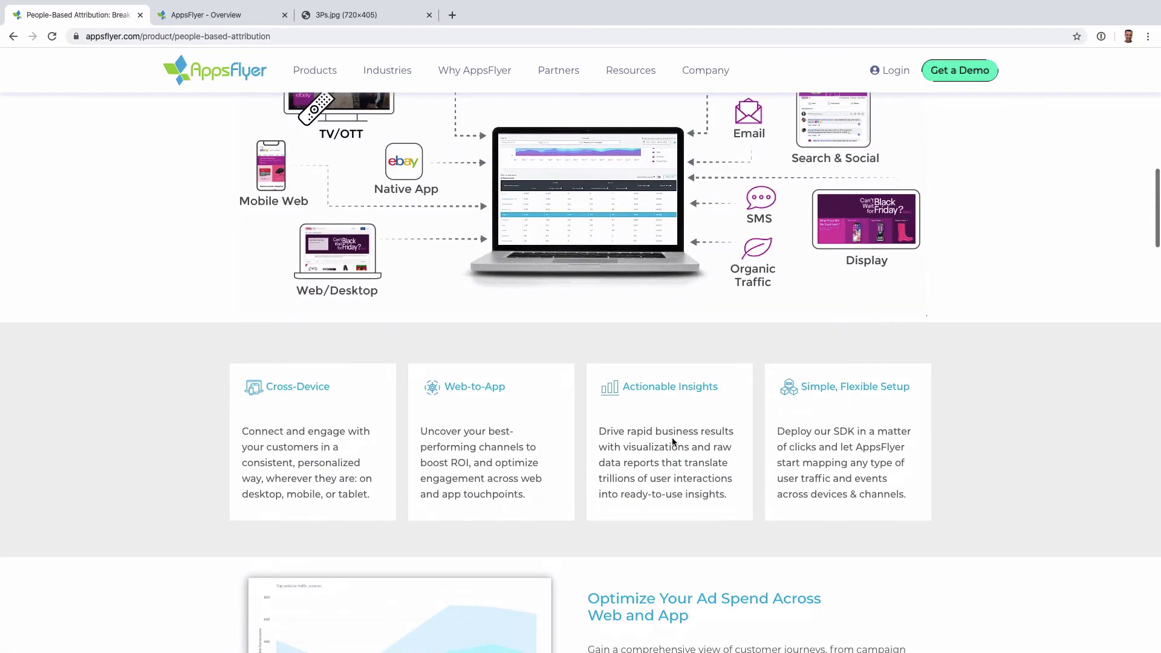
key(super+r)
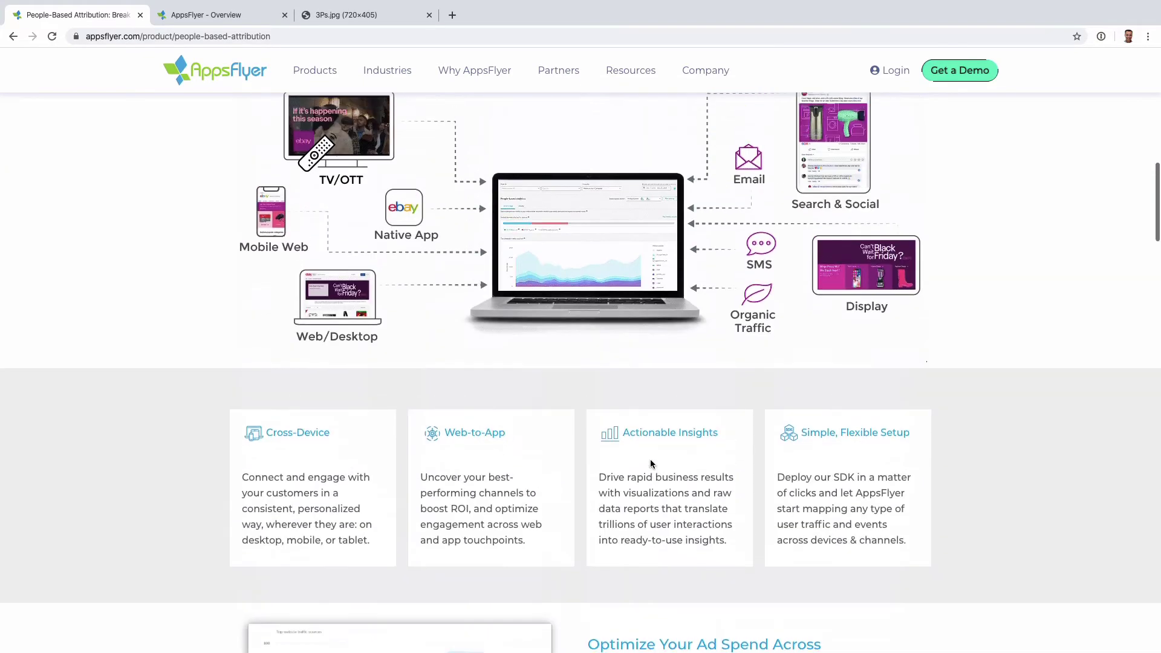
scroll(318, 393, up, 2)
scroll(318, 393, up, 3)
scroll(318, 393, up, 8)
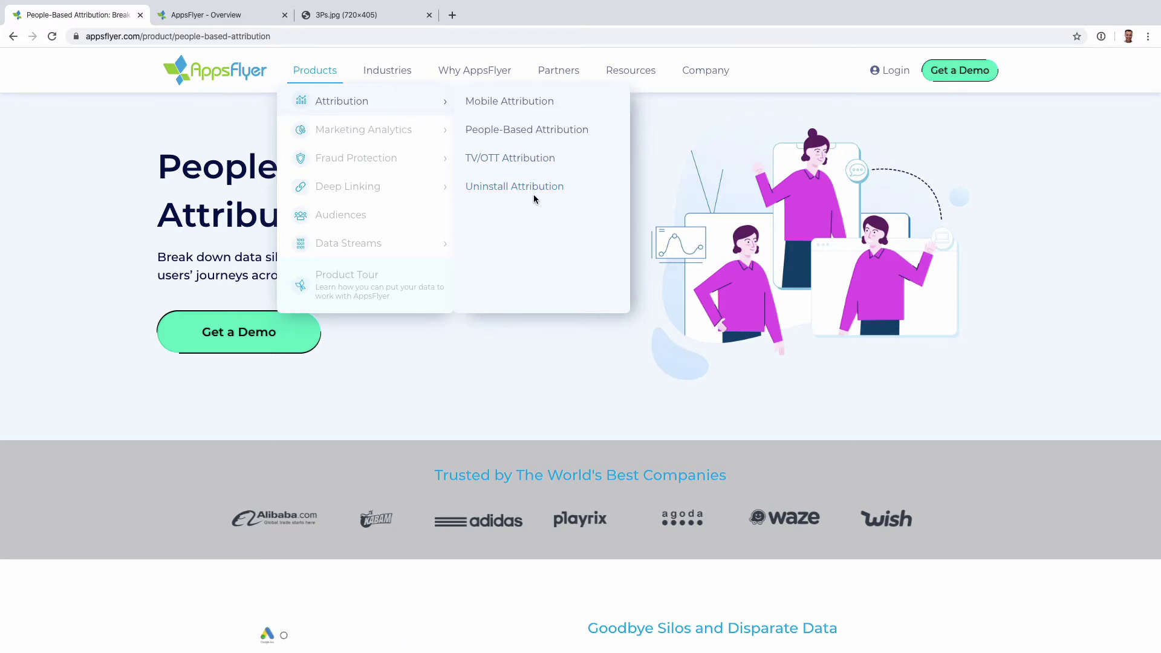
Step: Open the Uninstall Attribution product page and examine the uninstall columns of its Aggregated Performance Report
click(526, 191)
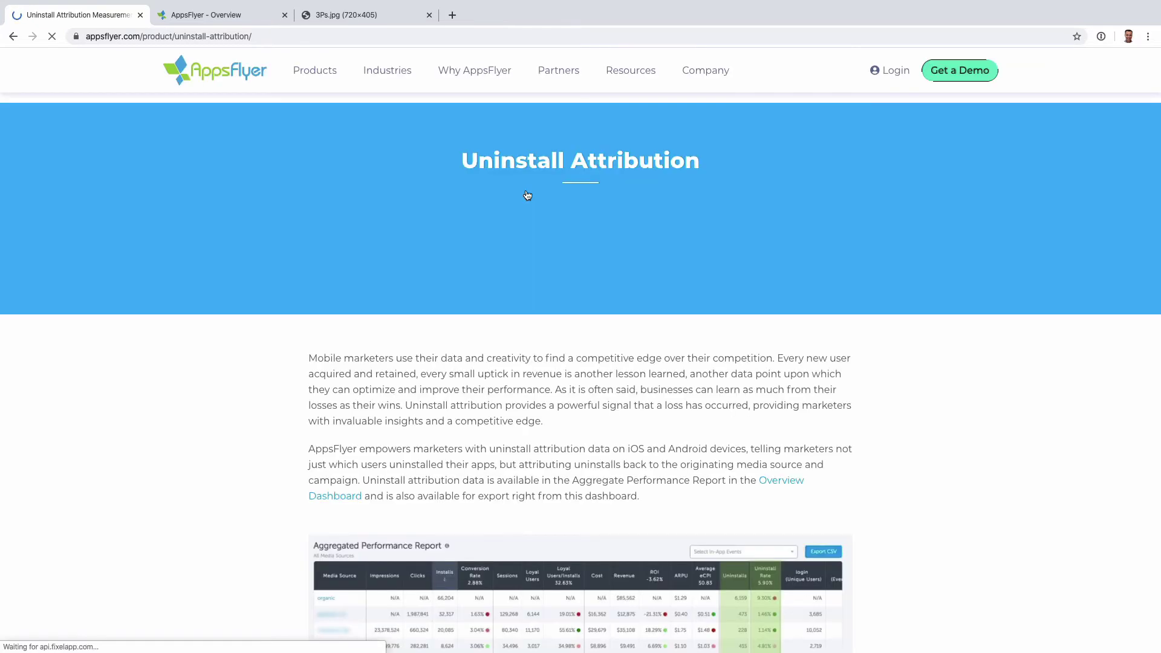
scroll(528, 262, down, 5)
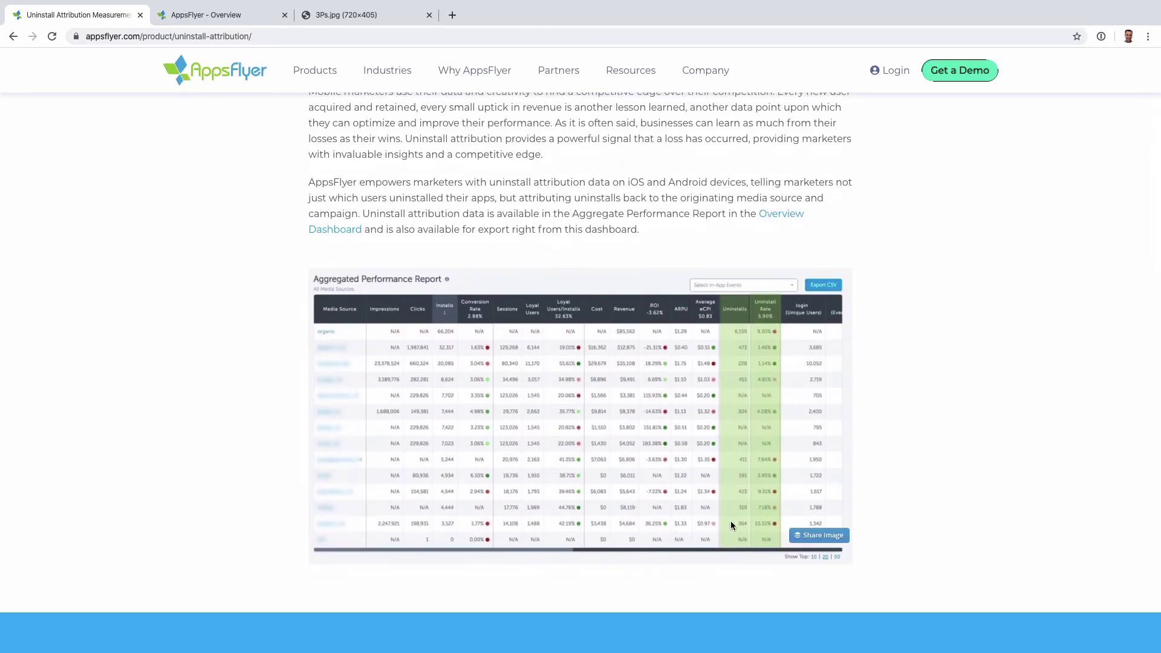
scroll(732, 524, down, 6)
scroll(731, 524, up, 5)
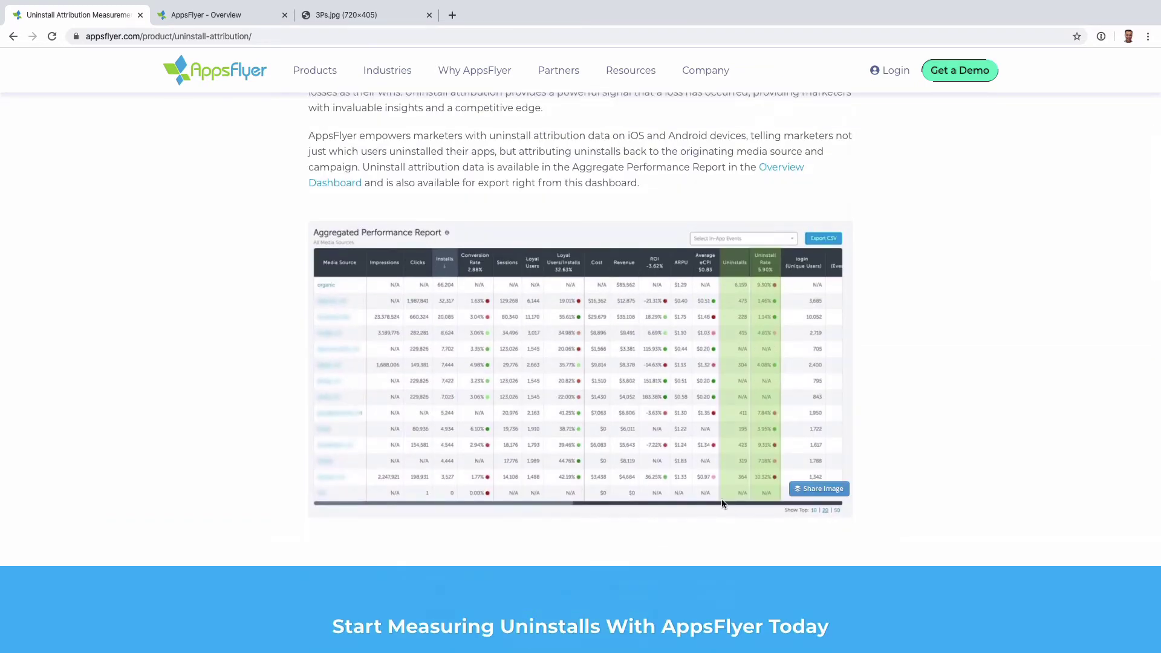
scroll(649, 459, down, 5)
scroll(648, 458, up, 5)
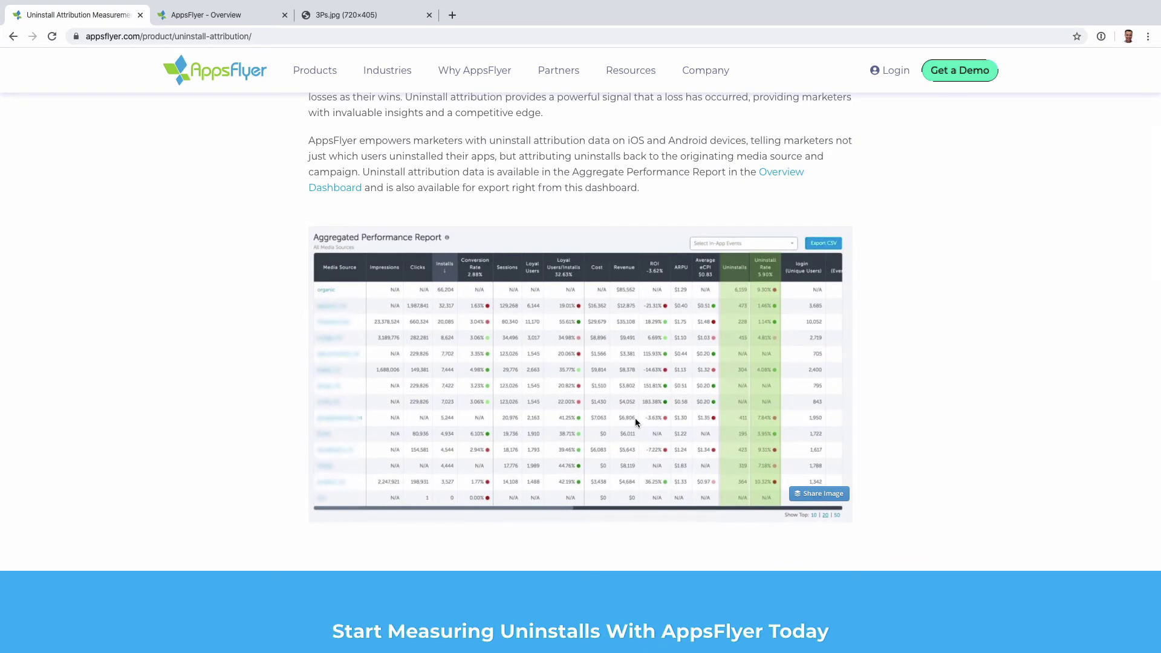
scroll(636, 419, up, 5)
scroll(605, 272, down, 1)
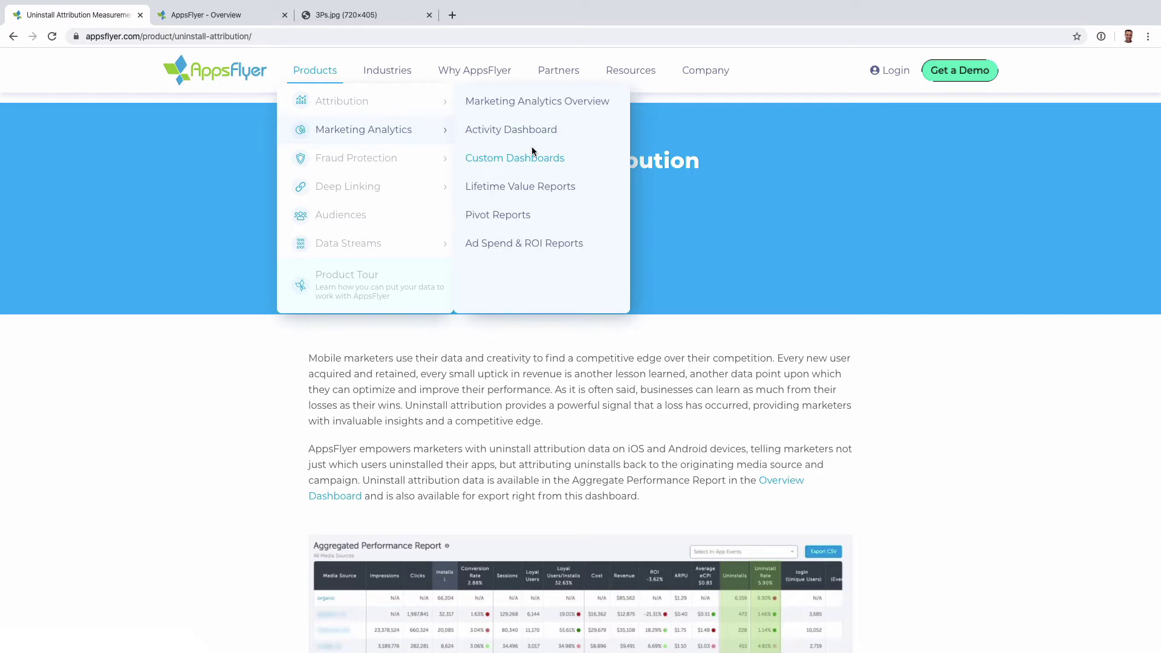
Step: Open the Deep Linking Overview page and examine its email-to-app use case and the OneLink flow diagram
mouse_move(401, 162)
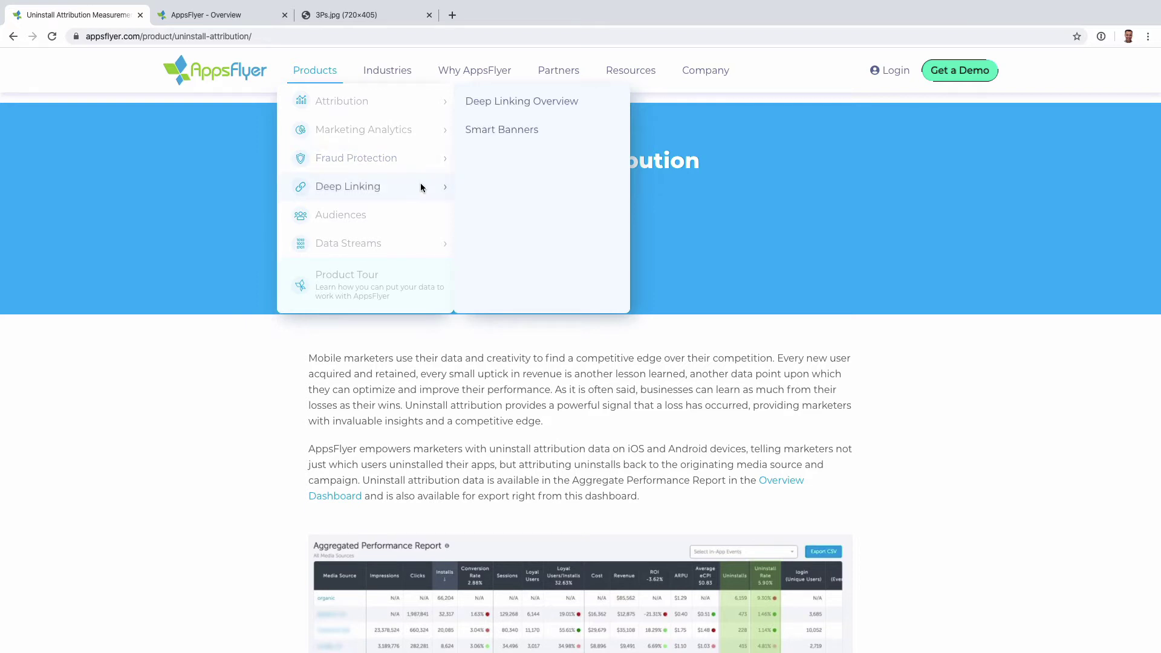
mouse_move(372, 192)
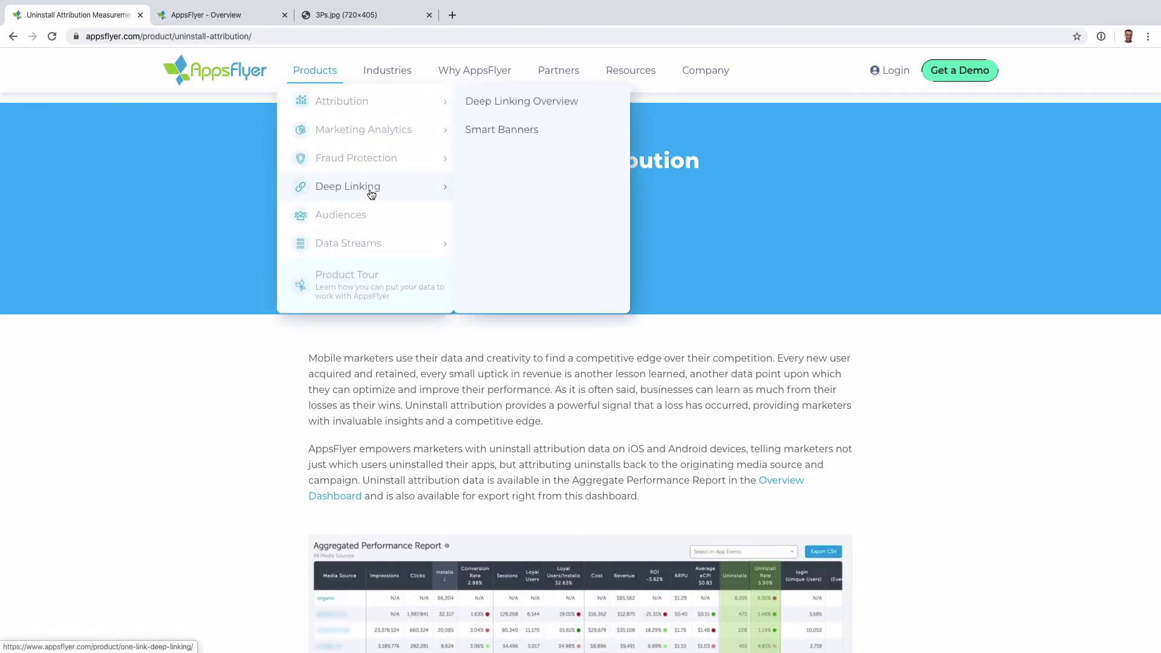
click(524, 103)
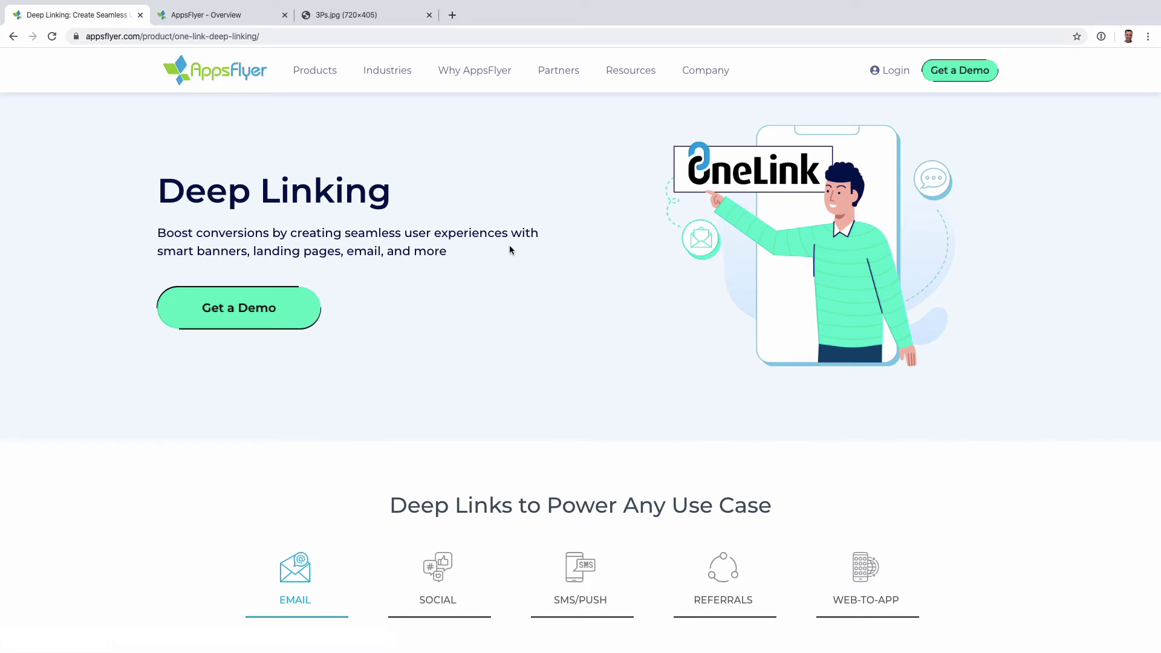
scroll(509, 249, down, 8)
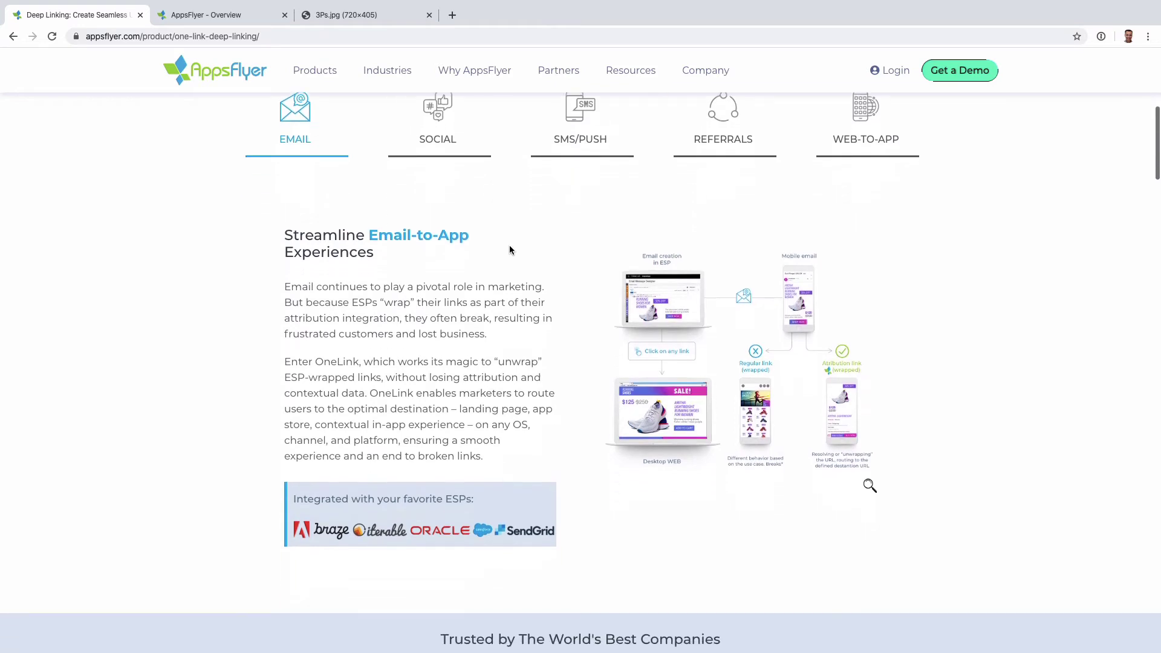
scroll(509, 245, up, 2)
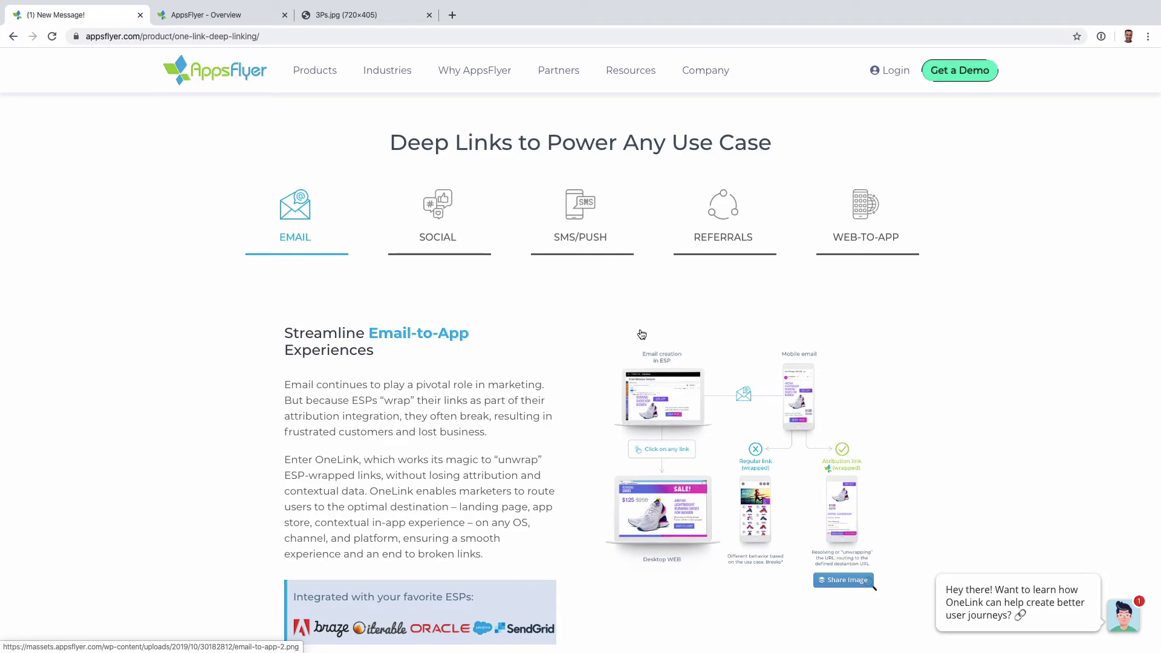
scroll(642, 334, down, 20)
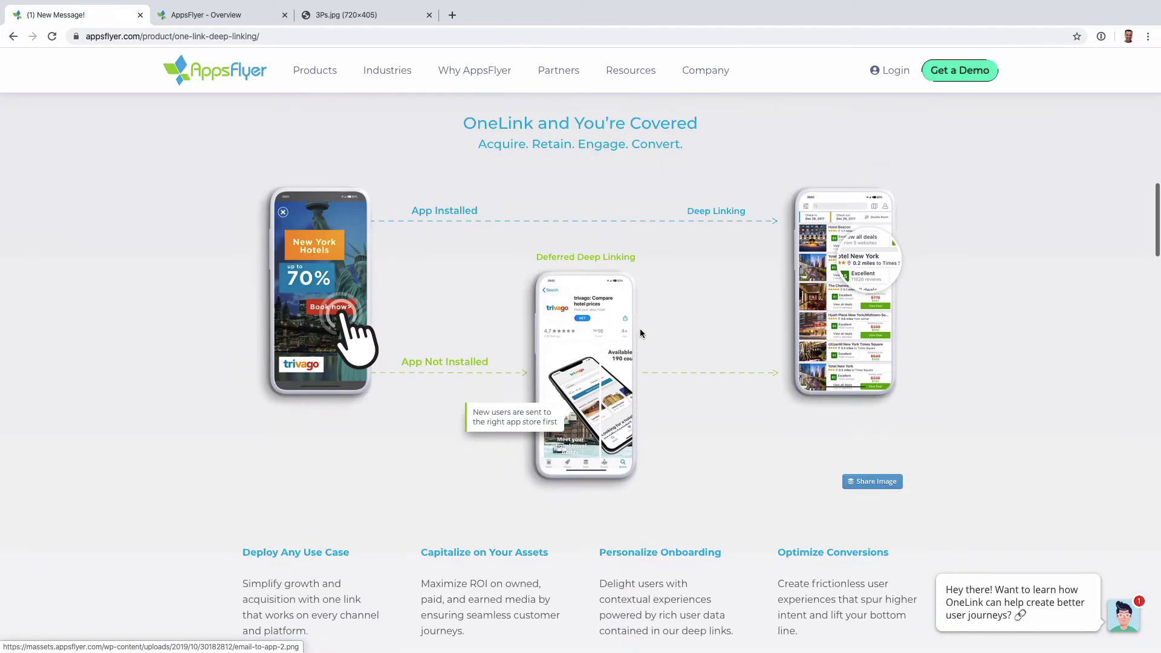
scroll(640, 329, up, 20)
scroll(372, 63, down, 1)
Step: Check the remaining product categories, including Audiences, and return to the AppsFlyer homepage
mouse_move(329, 73)
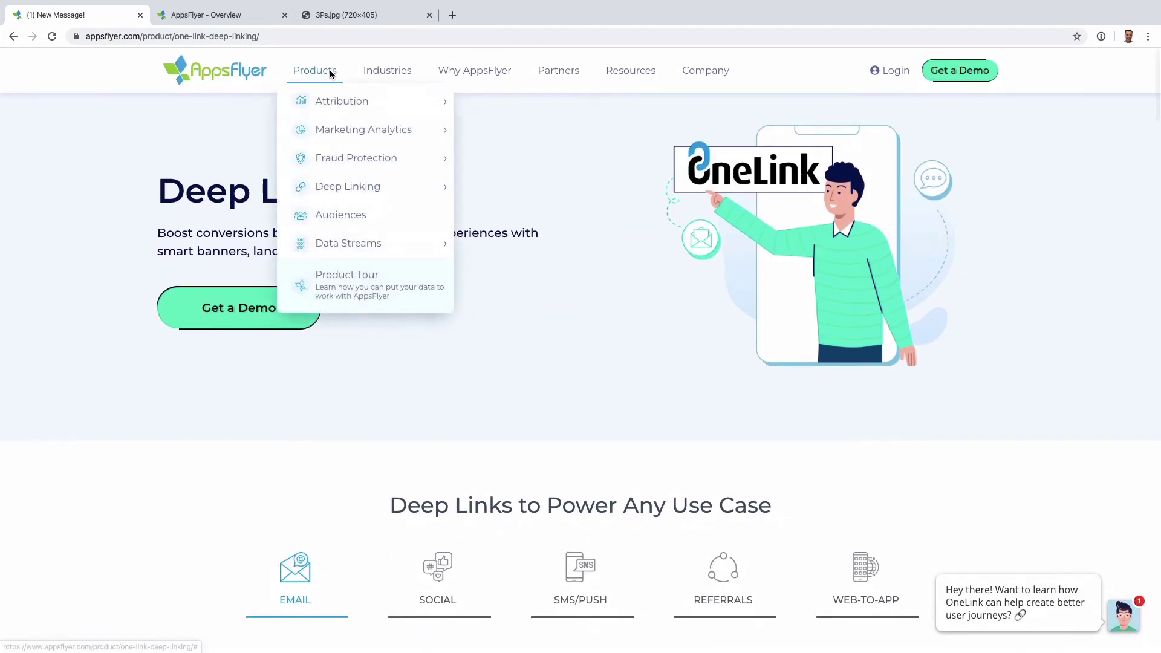
mouse_move(371, 253)
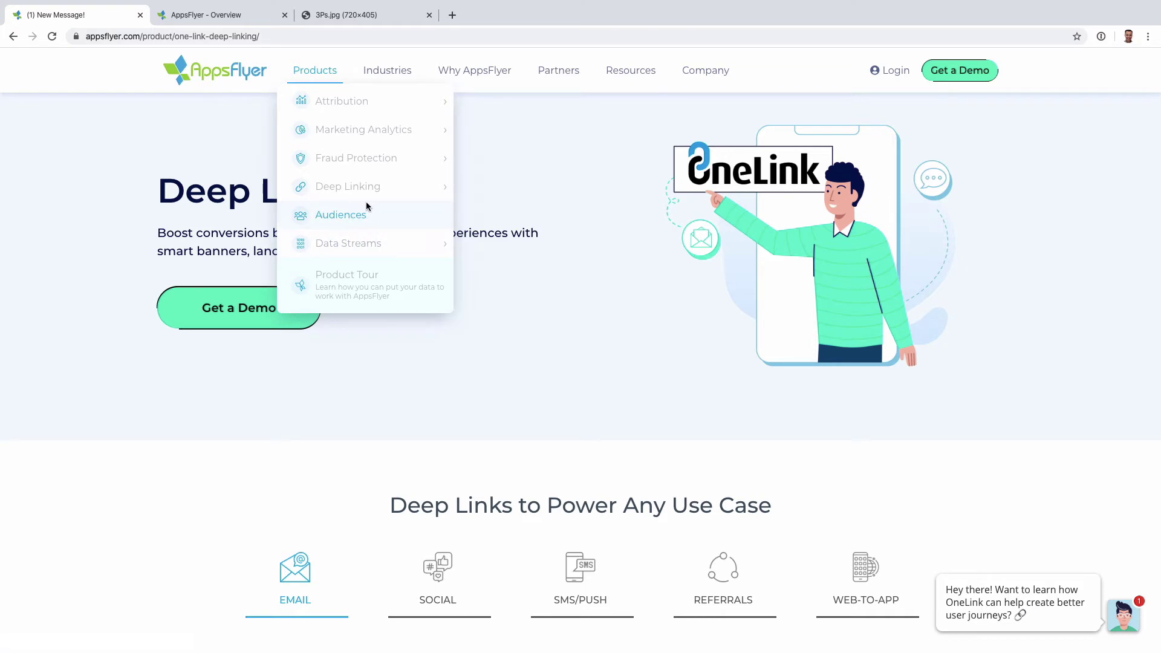
click(227, 86)
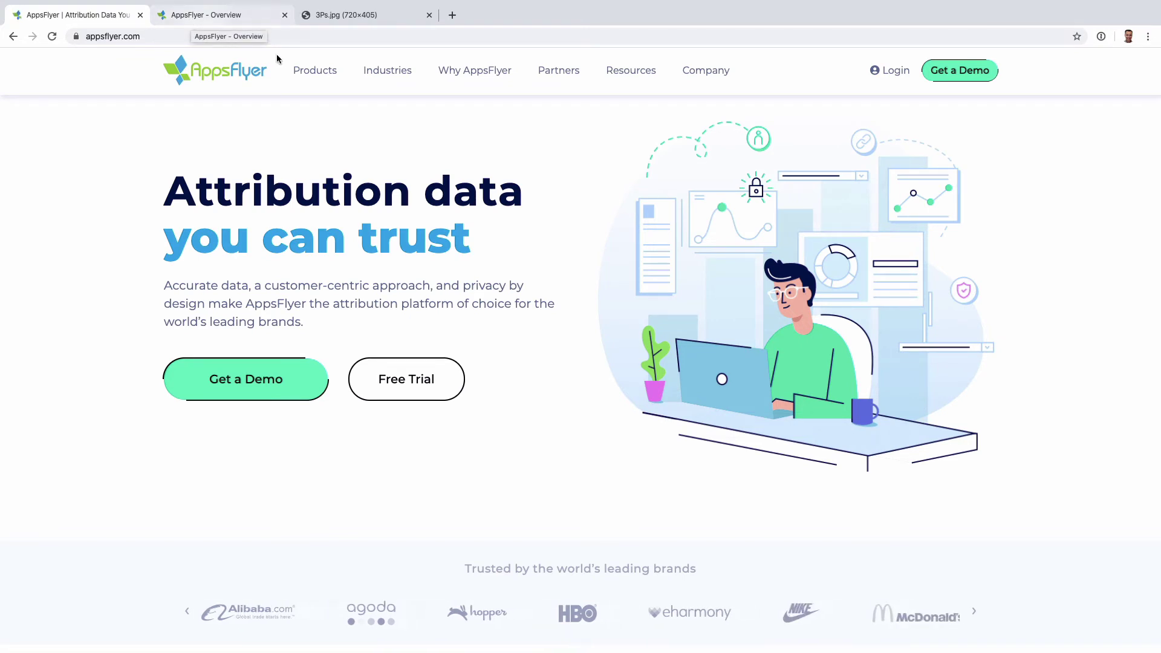
Step: Review the product offerings under Attribution, Marketing Analytics and Deep Linking, down to Data Streams and Product Tour
mouse_move(370, 112)
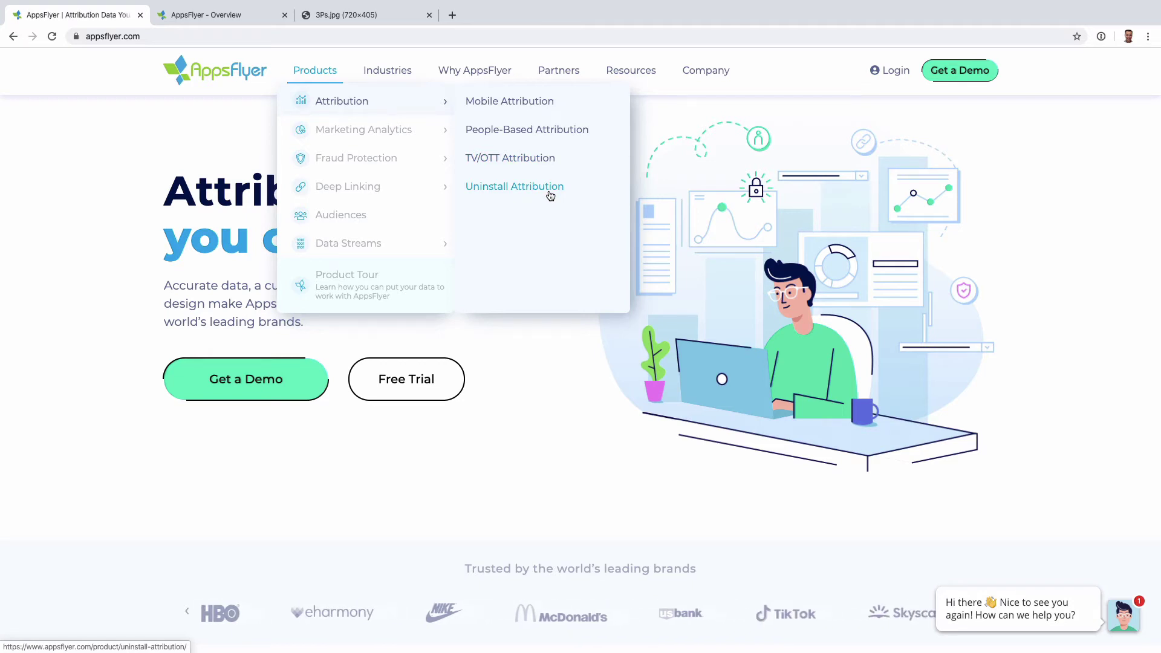
mouse_move(401, 129)
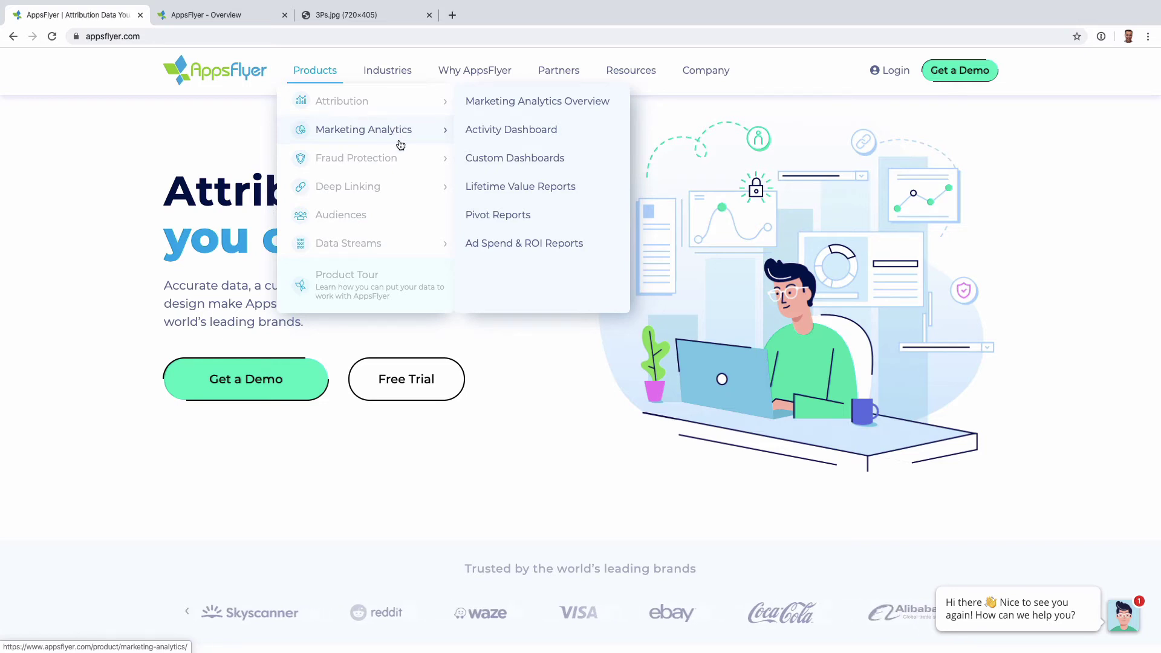
mouse_move(410, 182)
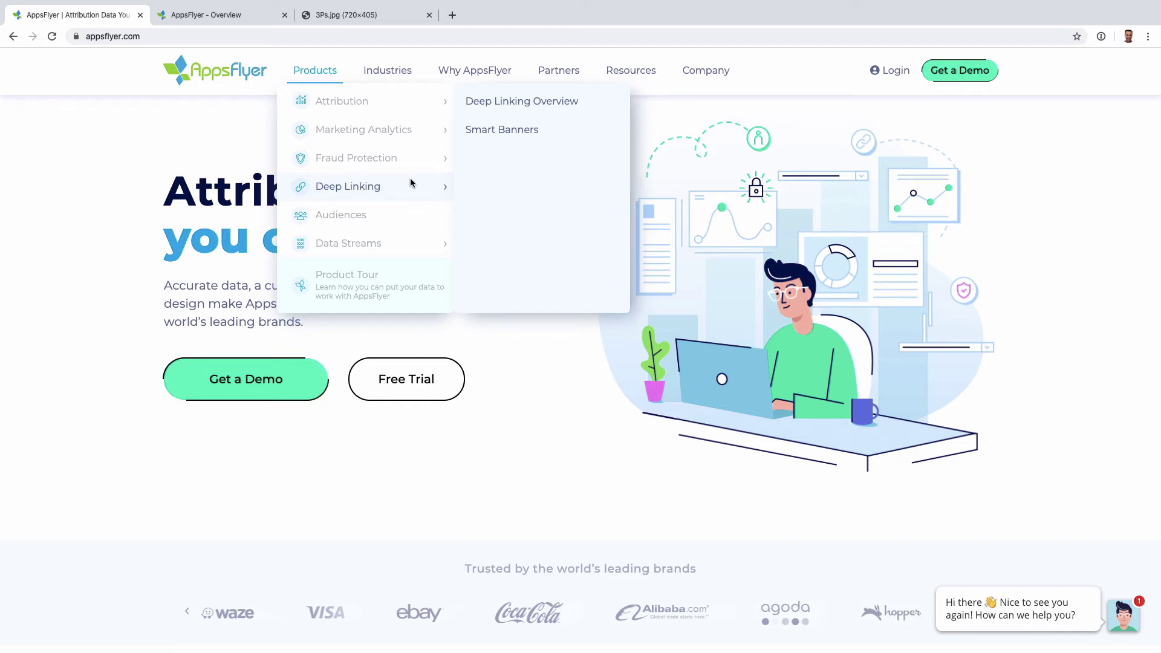
mouse_move(400, 251)
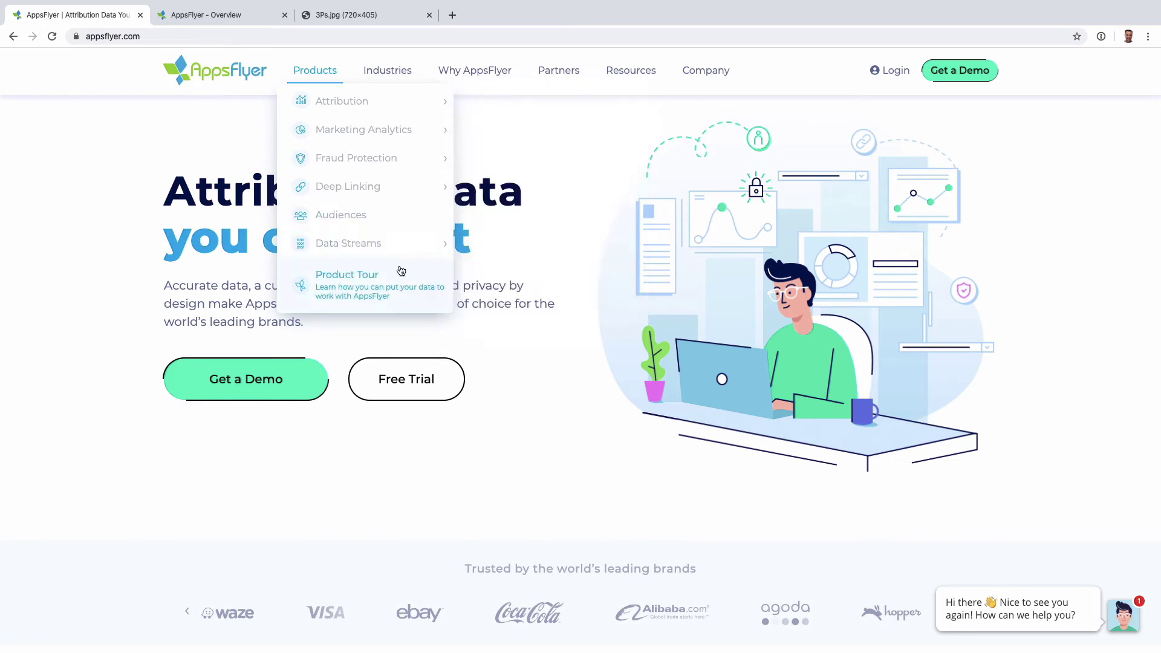
Step: Read through the homepage sections on attribution, user engagement and fraud protection, dismissing the chat greeting
scroll(177, 153, down, 13)
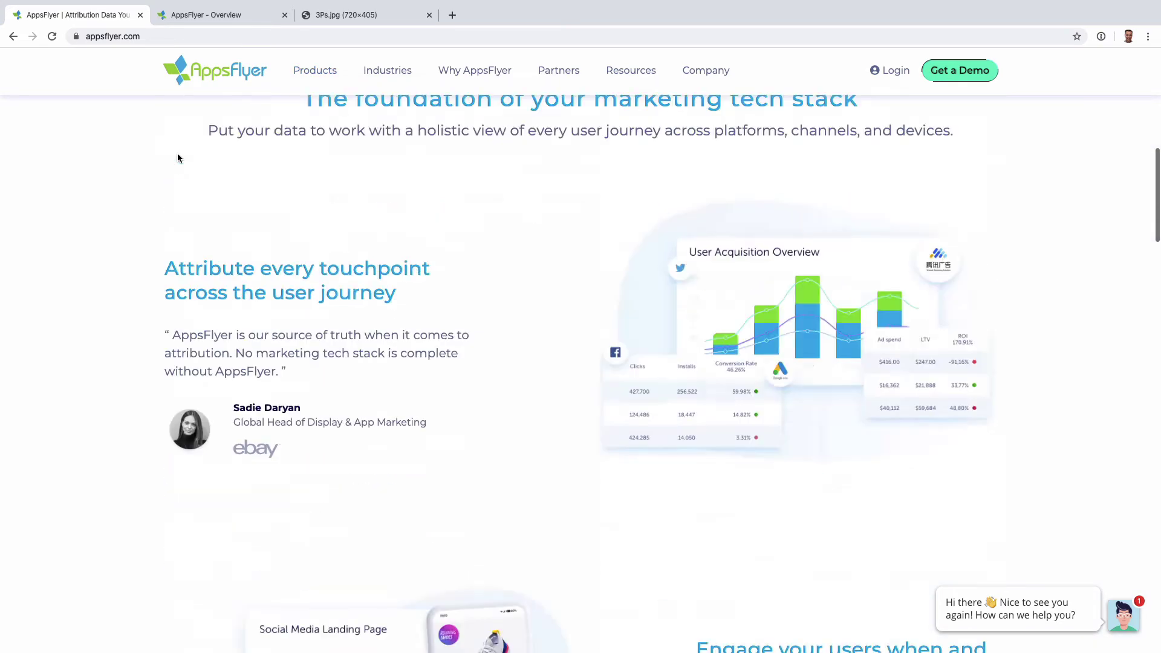
scroll(177, 153, up, 6)
scroll(178, 158, up, 1)
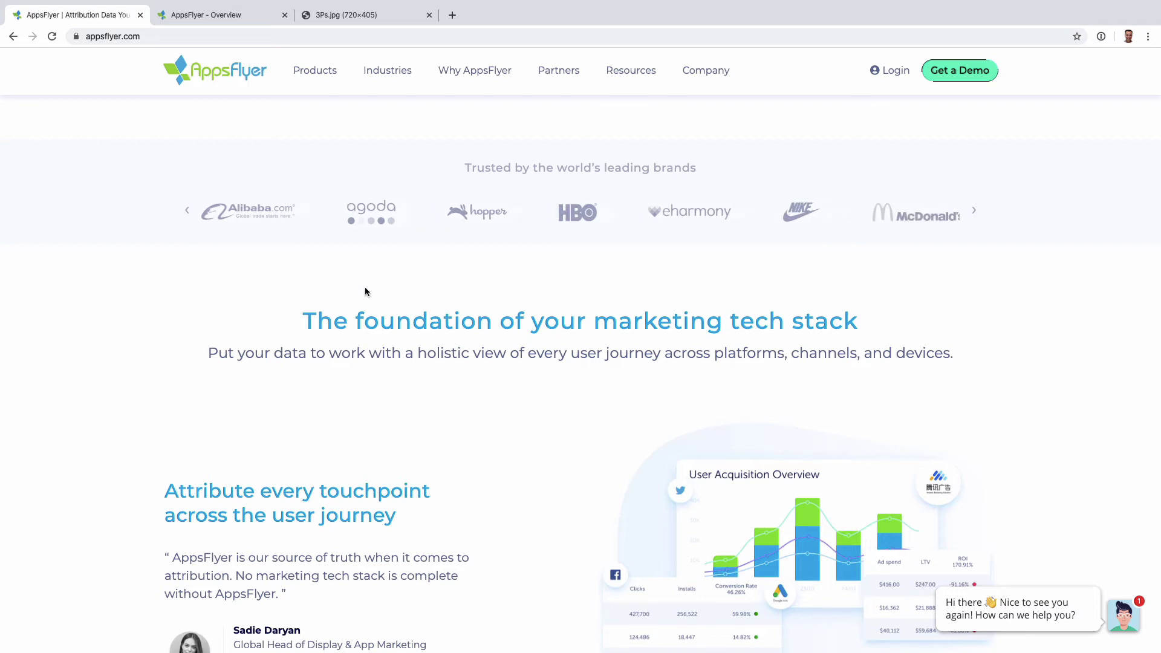
scroll(570, 439, down, 5)
scroll(569, 436, down, 3)
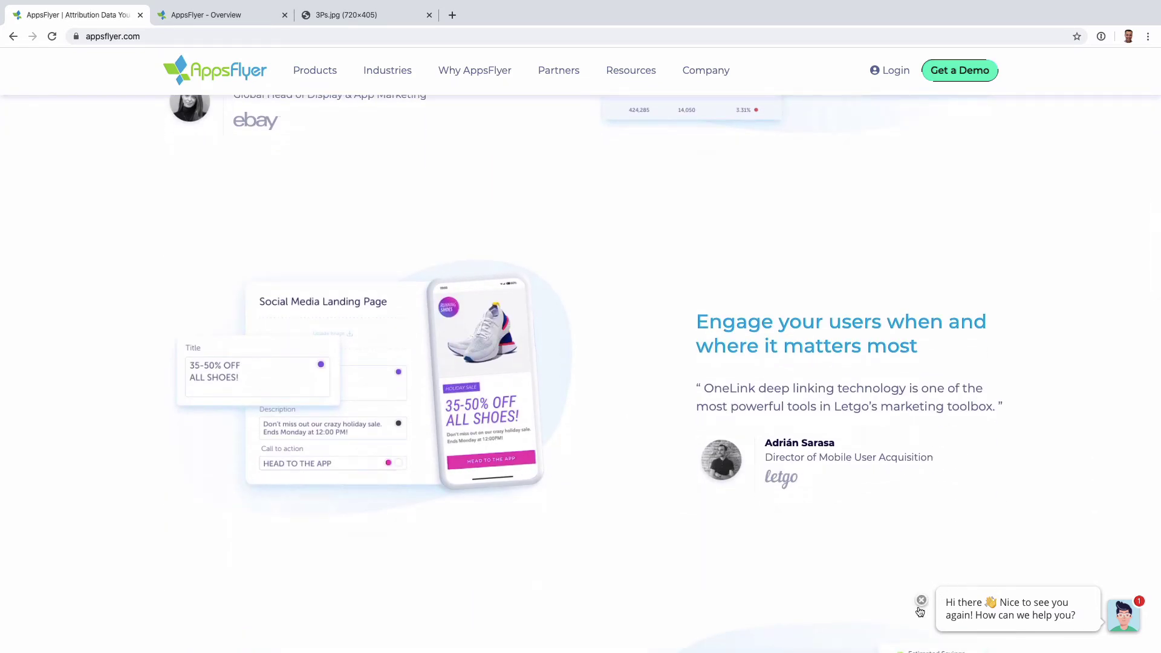
click(921, 607)
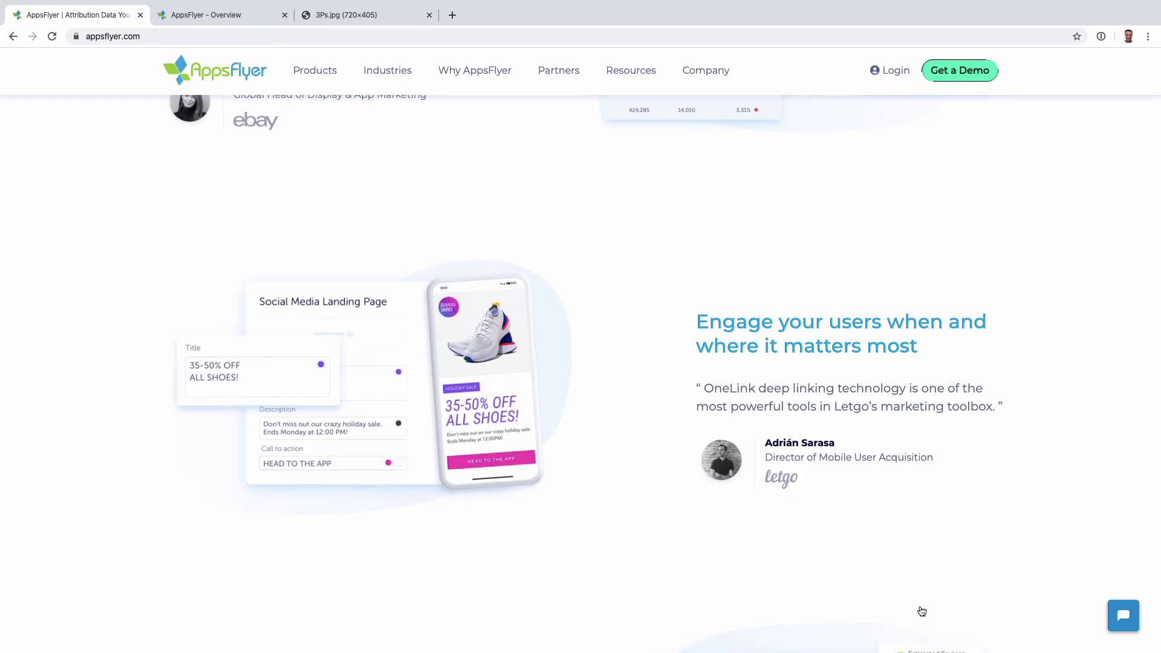
scroll(920, 611, down, 15)
scroll(920, 612, up, 20)
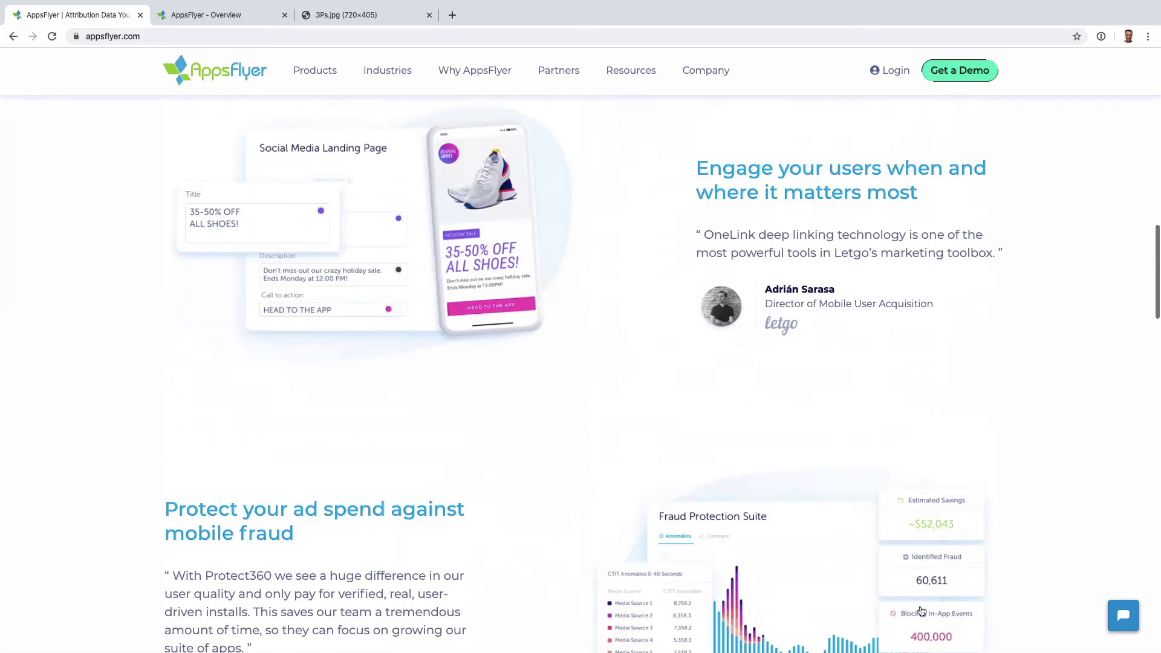
Step: Switch to the open MyPark Overview dashboard and examine its LTV figures, User Acquisition Trend chart and available dashboard sections
click(235, 22)
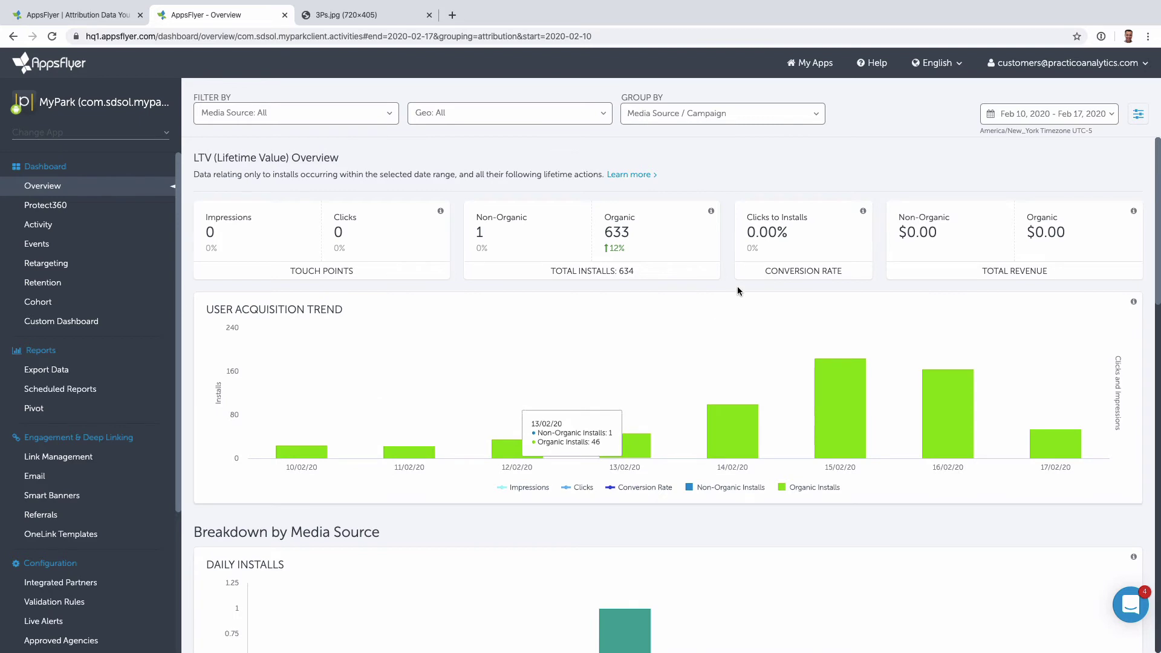
scroll(449, 454, down, 6)
scroll(449, 453, up, 7)
mouse_move(637, 443)
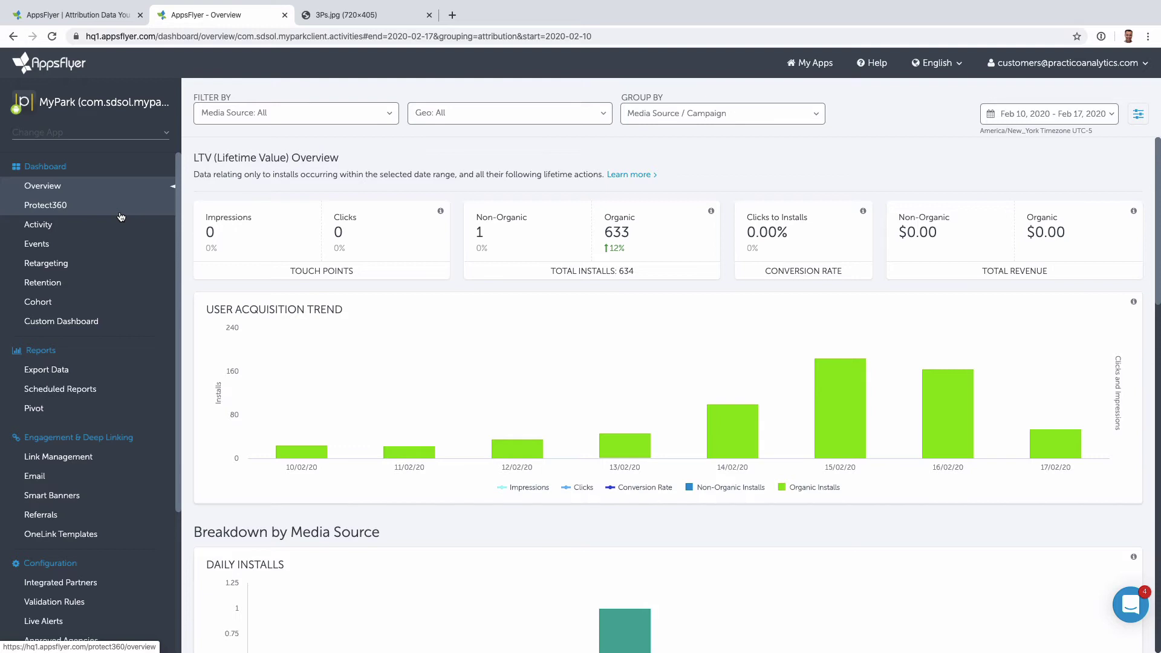
scroll(106, 321, down, 2)
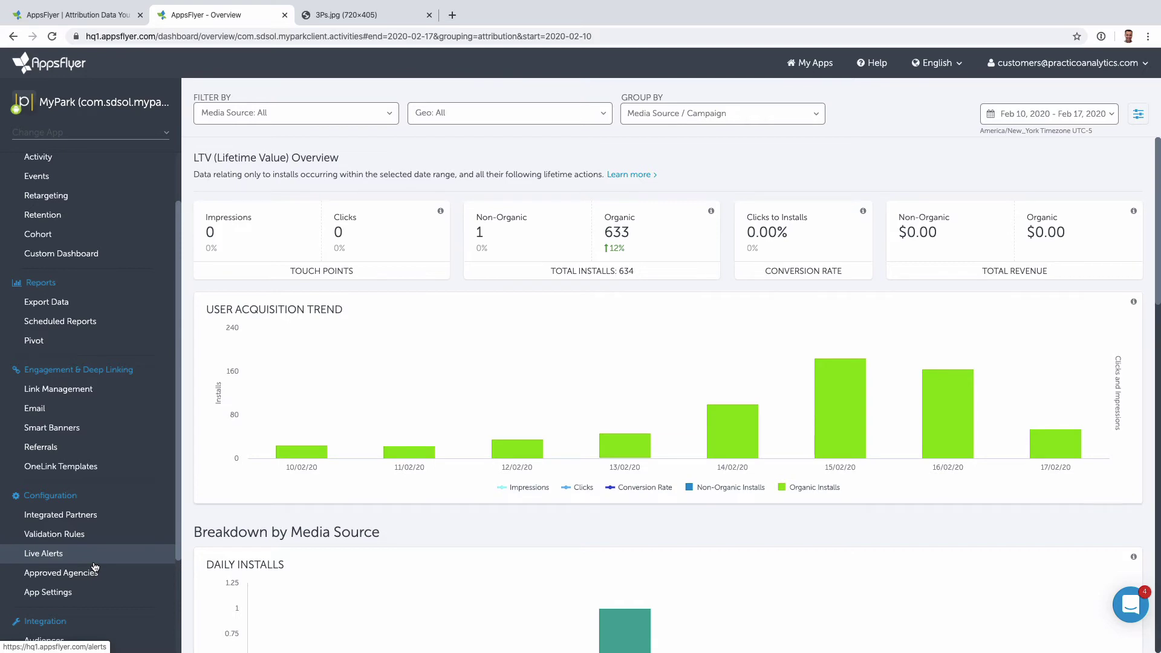
Step: Open the SDK Integration Tests page for the MyPark app and examine the available install, in-app event and deeplinking tests
scroll(95, 567, down, 3)
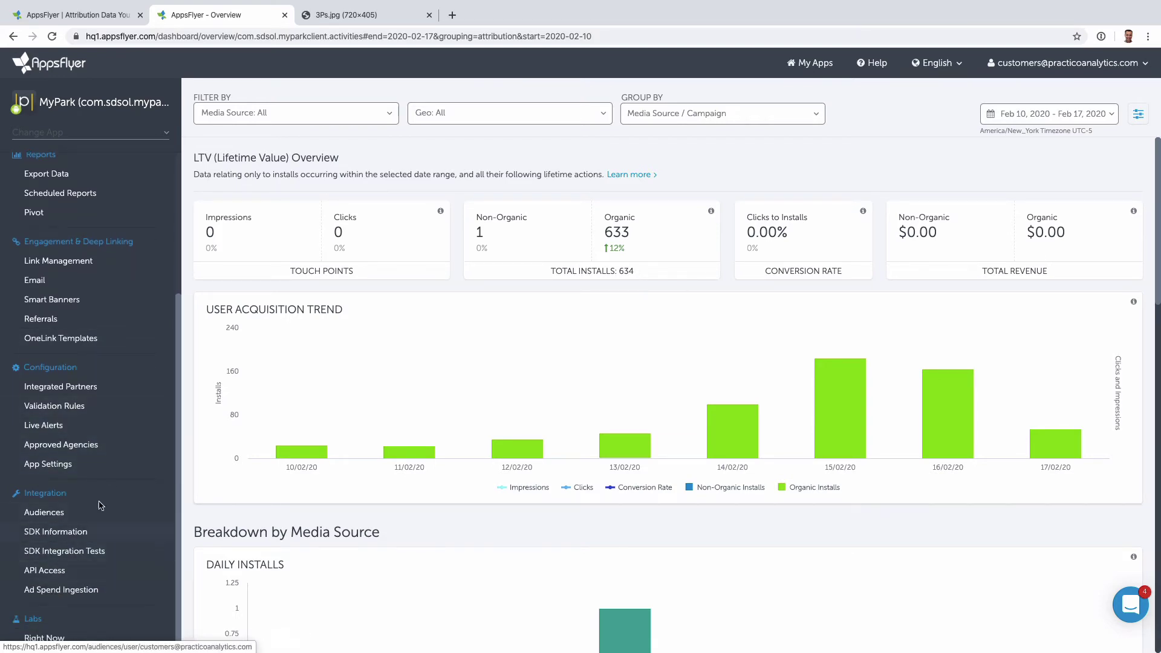
click(100, 563)
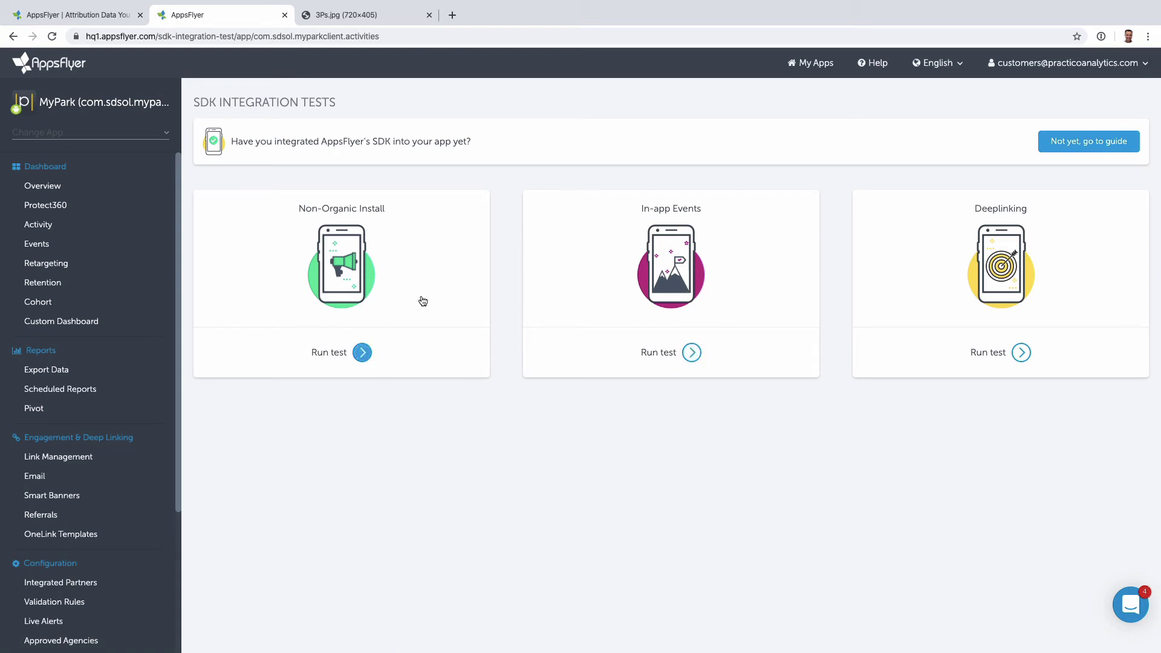
scroll(155, 529, down, 3)
scroll(171, 550, up, 3)
Step: Return to the MyPark Overview dashboard and look through its charts down the page and back to the LTV overview
click(75, 186)
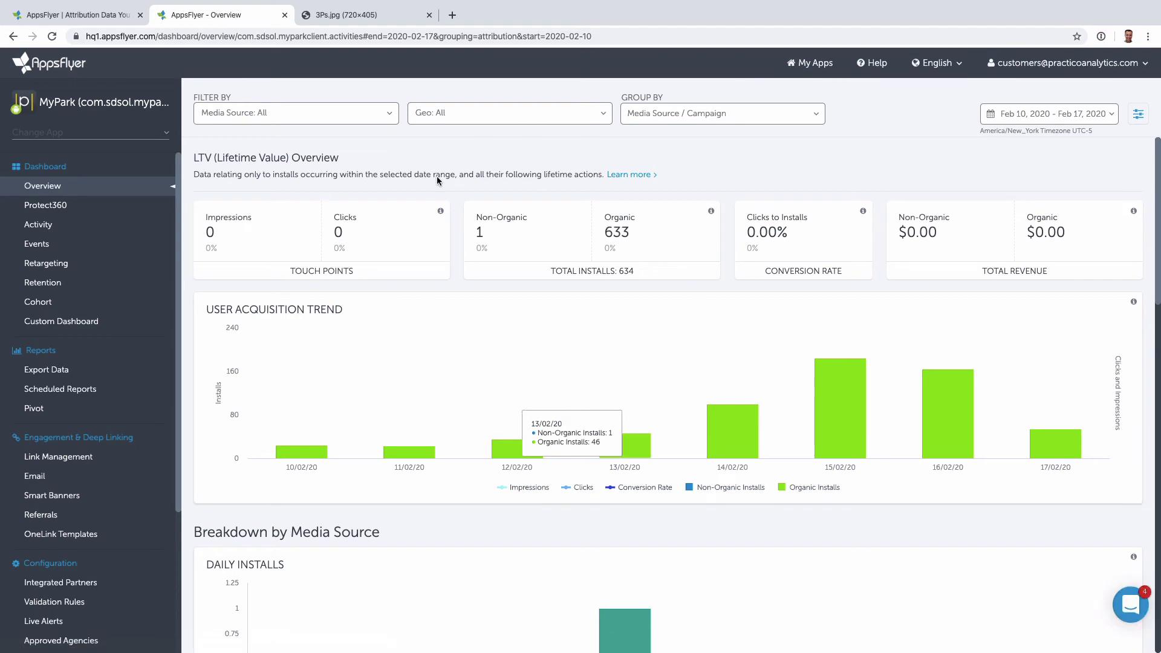
scroll(515, 376, down, 10)
scroll(513, 376, up, 10)
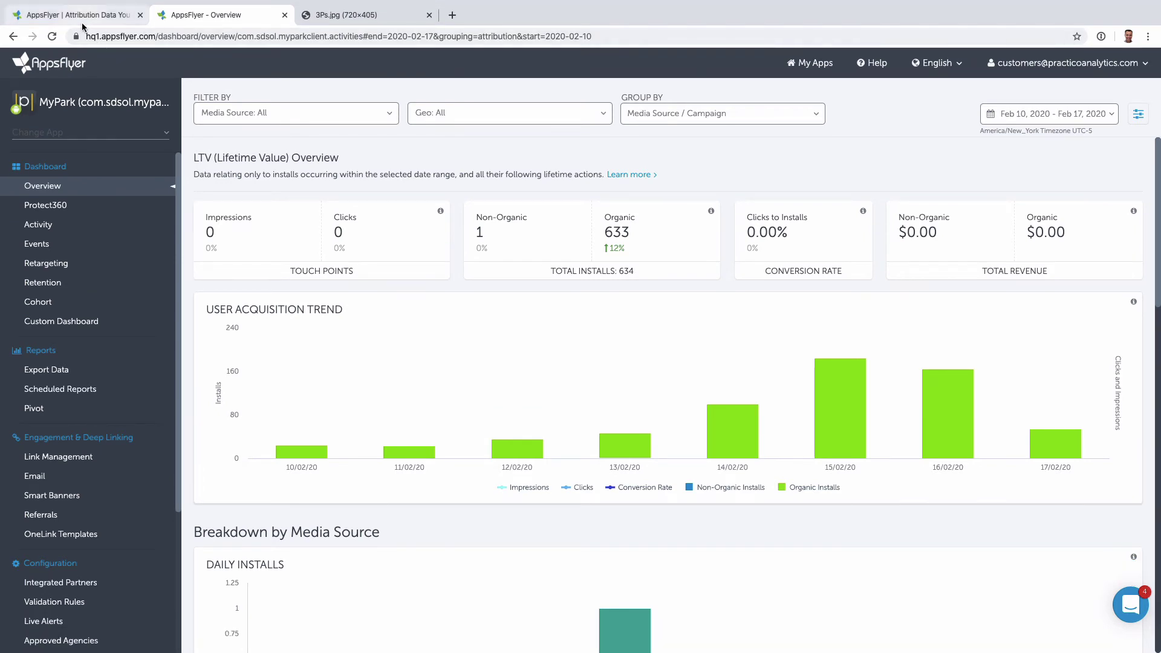
Step: Revisit the open AppsFlyer homepage, and bring up the 3Ps.jpg pyramid image of Providers, Process and People
click(84, 23)
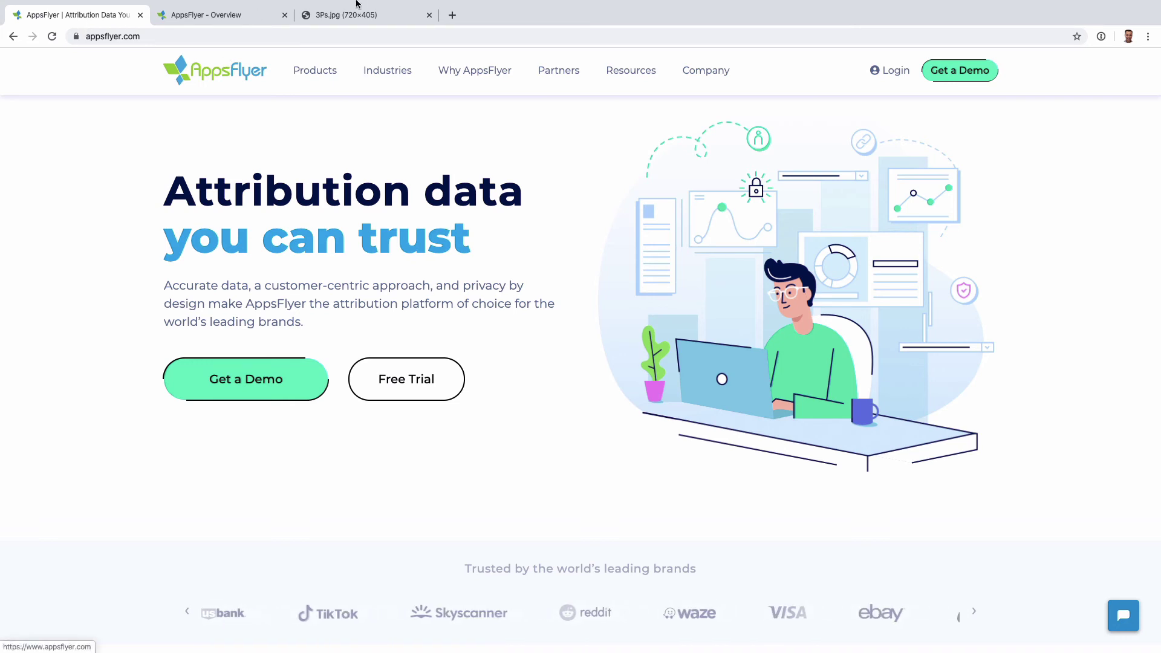
click(330, 17)
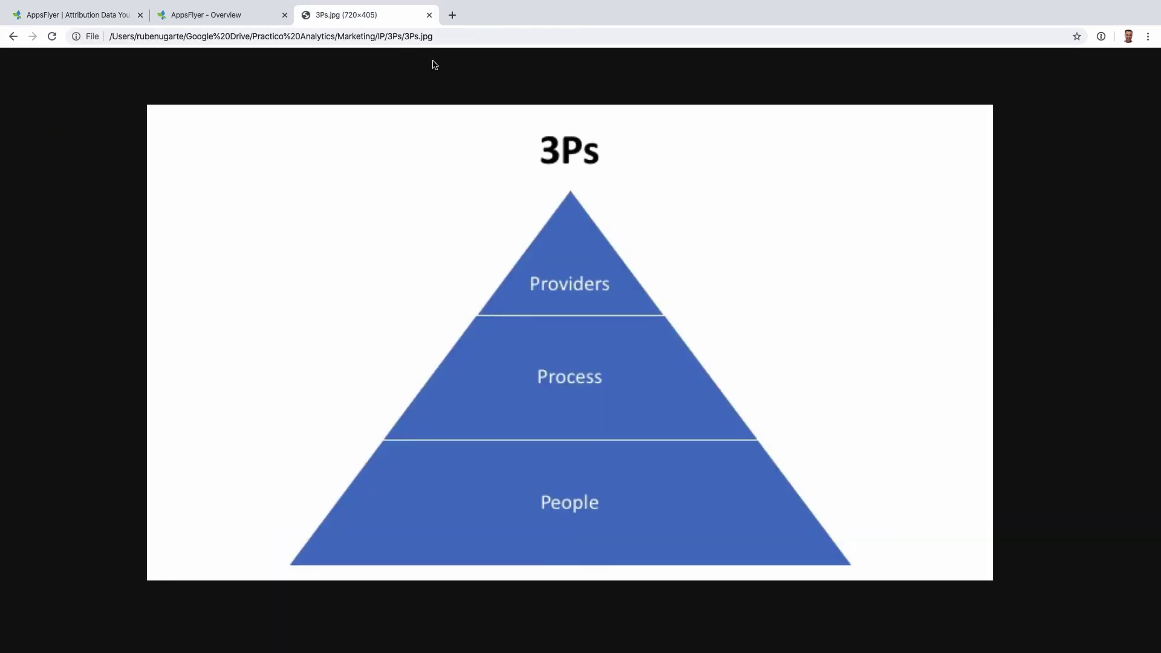